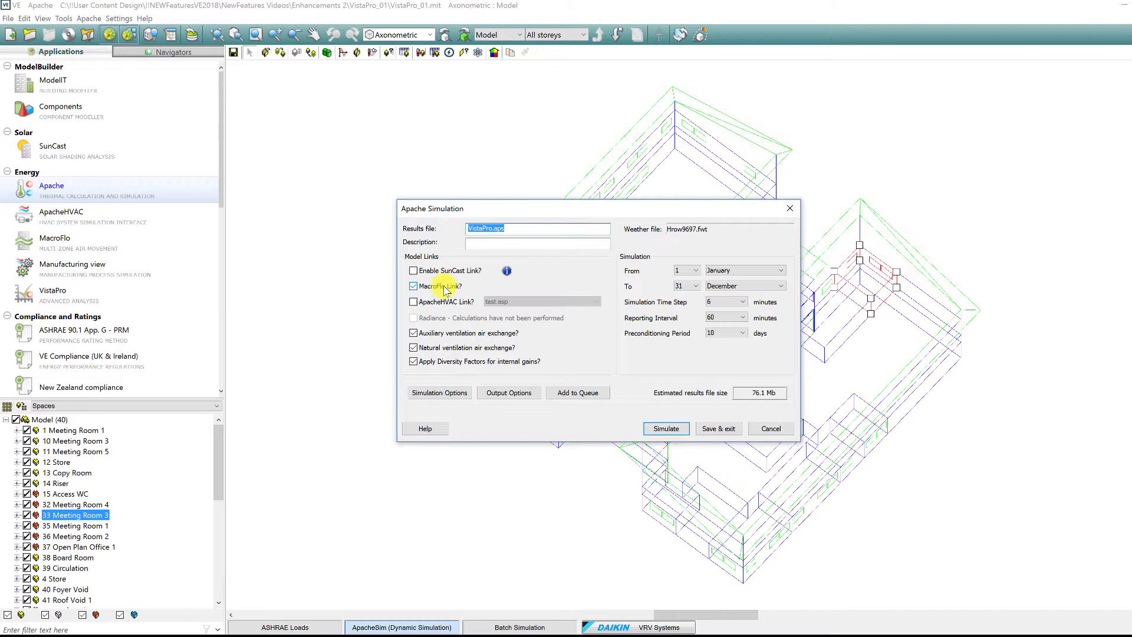
# Save the VistaPro.aps dynamic simulation settings, with MacroFlo link on, and close the Apache Simulation dialog
pyautogui.click(721, 429)
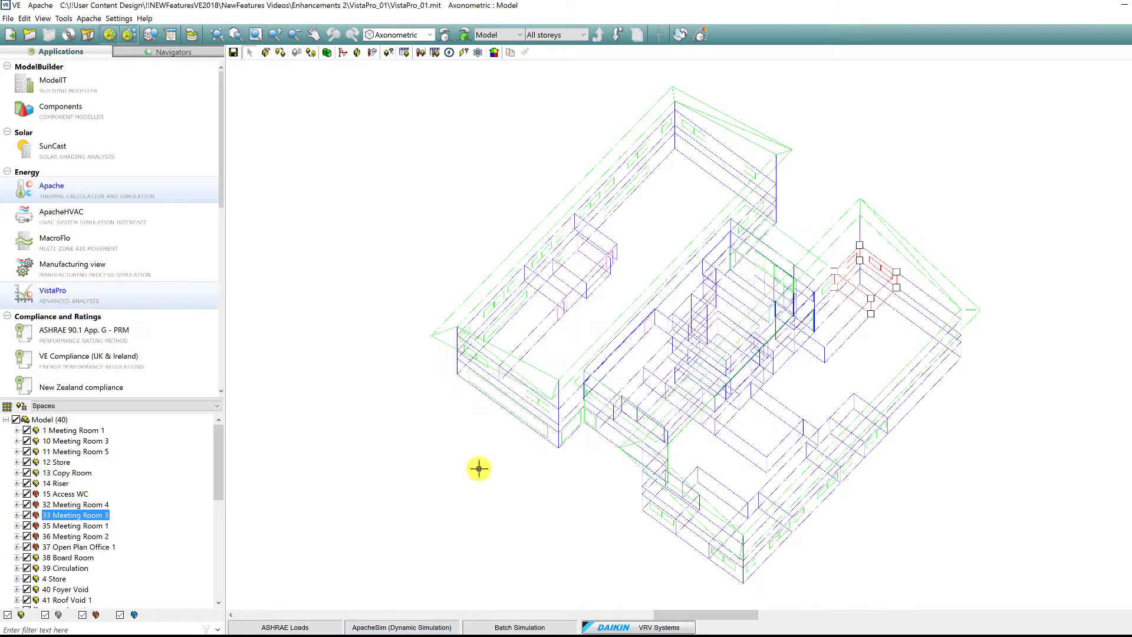
# Chart Meeting Room 3's MacroFlo external vent flow for 12–18 May, then open the DAY_0051 daily profile
pyautogui.click(69, 295)
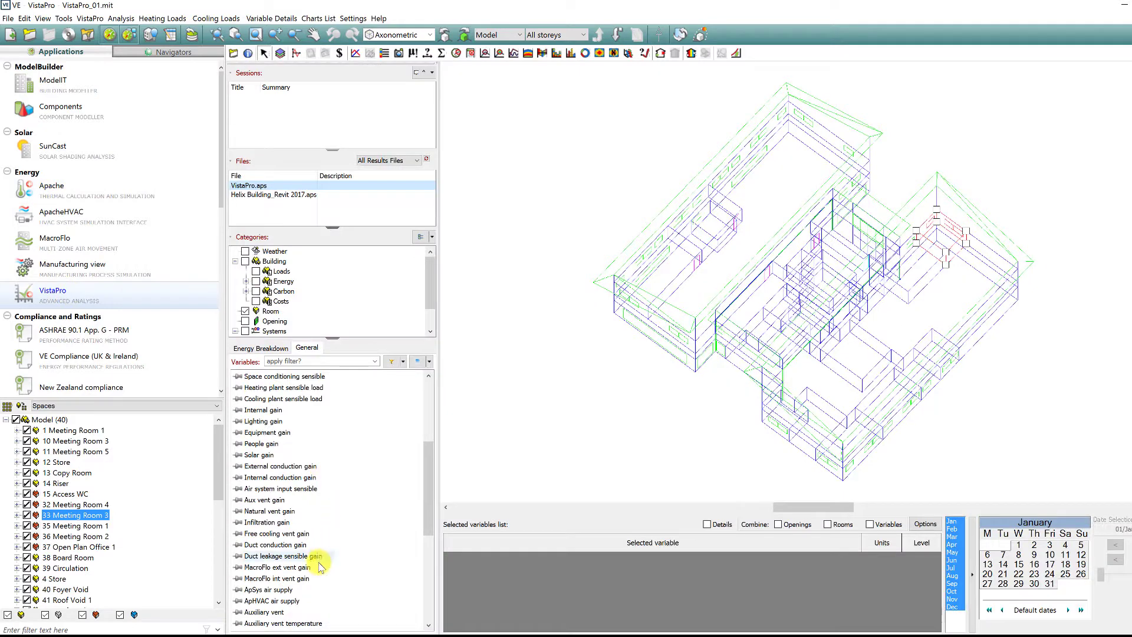
pyautogui.scroll(-3, 307, 553)
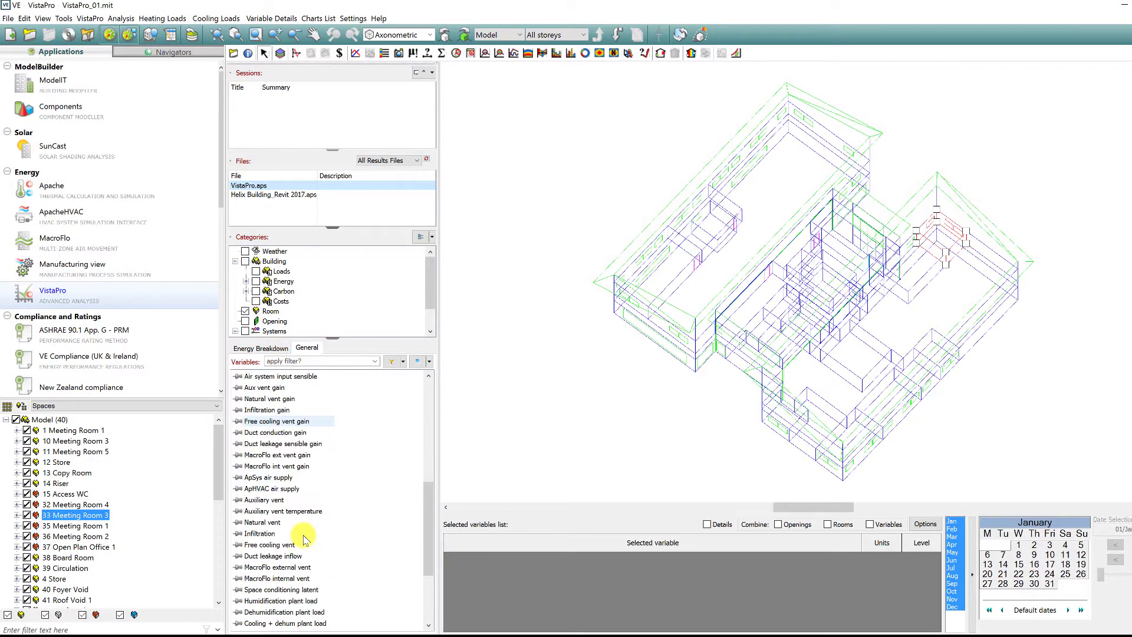
pyautogui.doubleClick(301, 568)
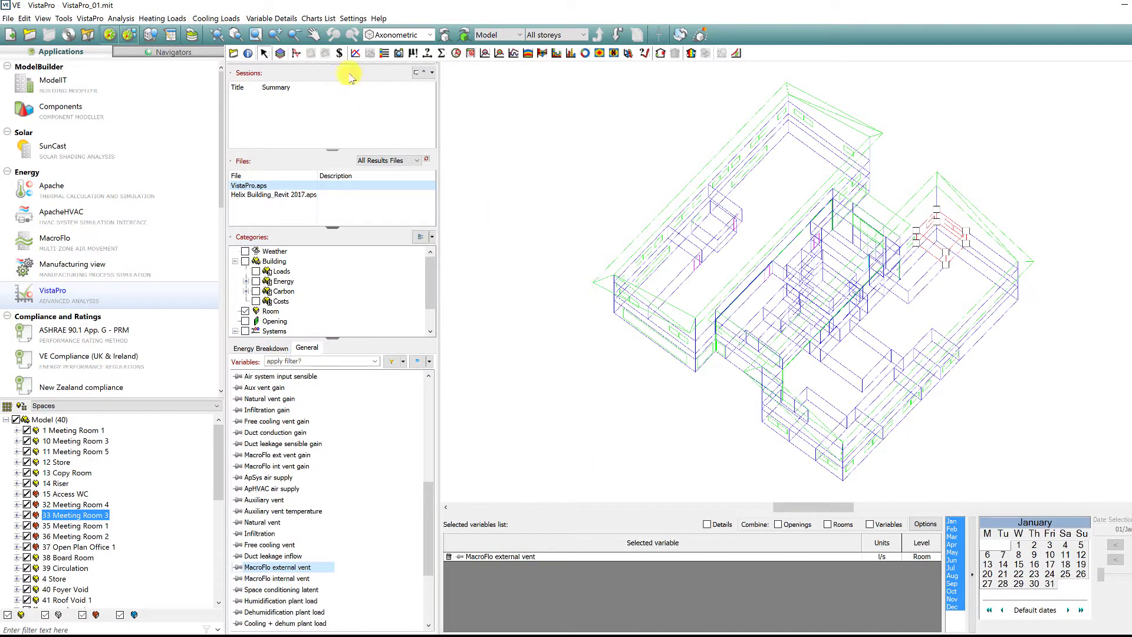
pyautogui.click(355, 53)
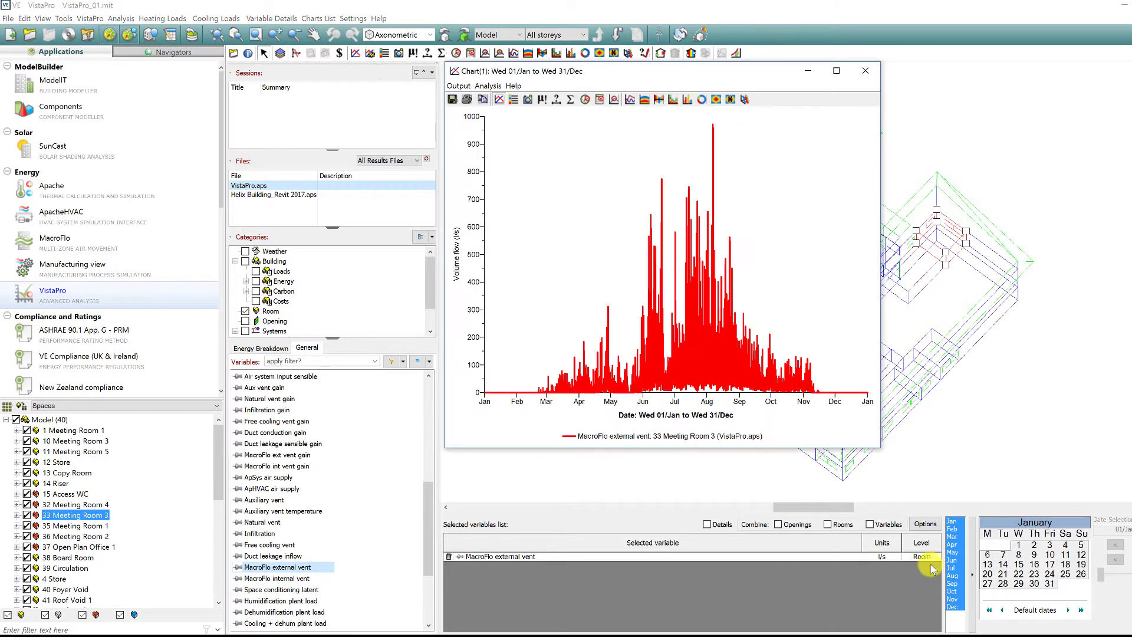
pyautogui.click(954, 552)
pyautogui.moveTo(1005, 565); pyautogui.dragTo(1082, 565)
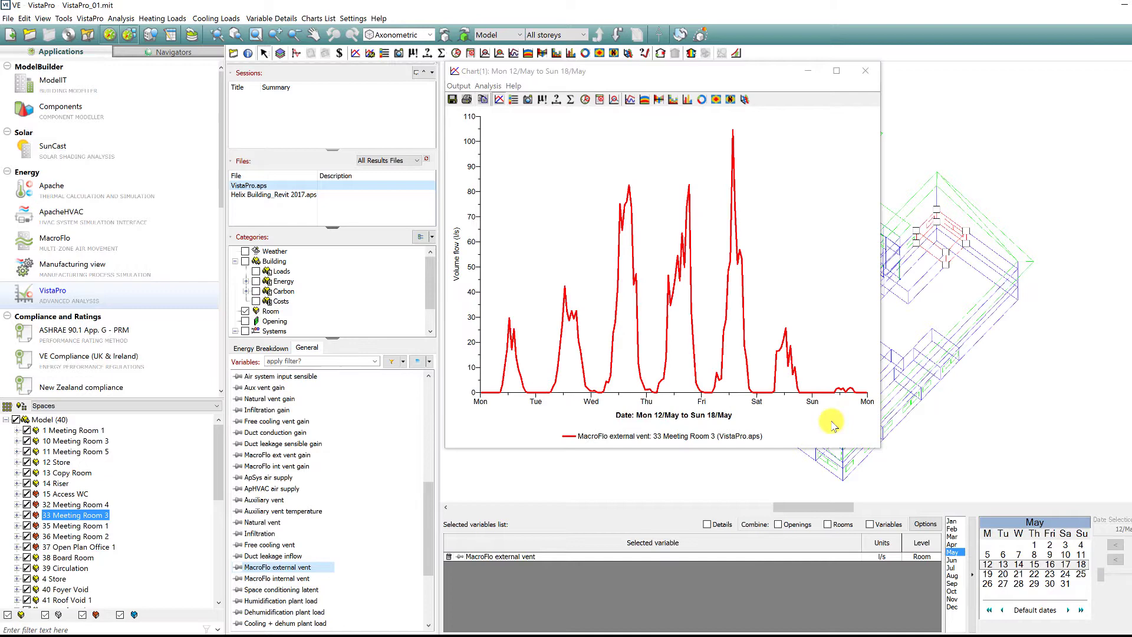
pyautogui.click(297, 54)
pyautogui.doubleClick(85, 349)
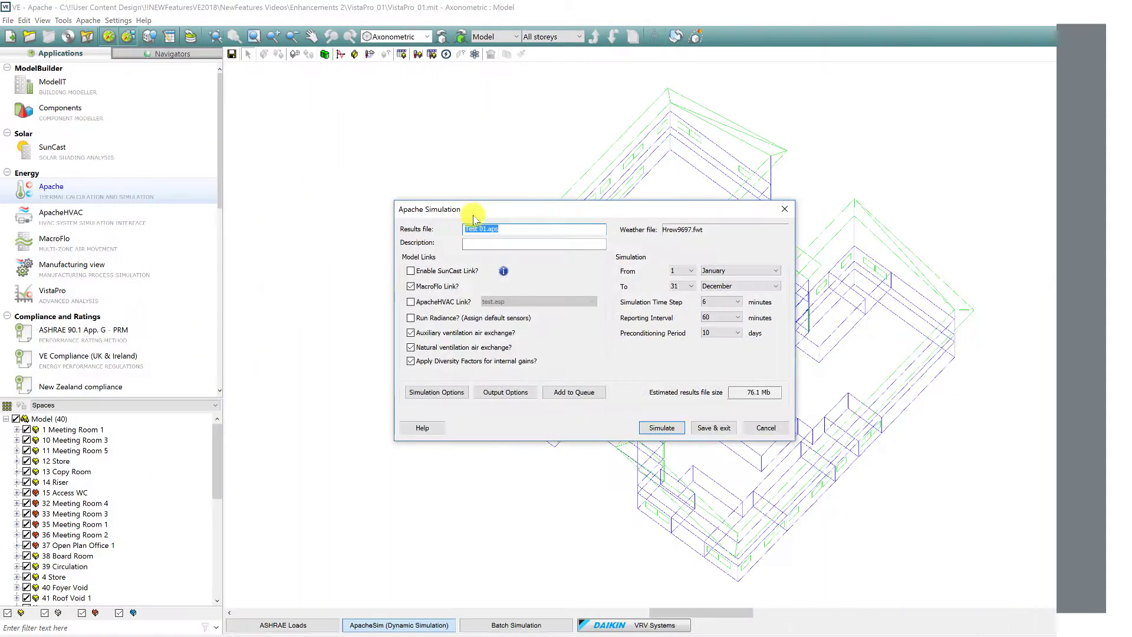
# Run four Apache dynamic simulations, starting with Test 01.aps, each to its own results file
pyautogui.click(668, 427)
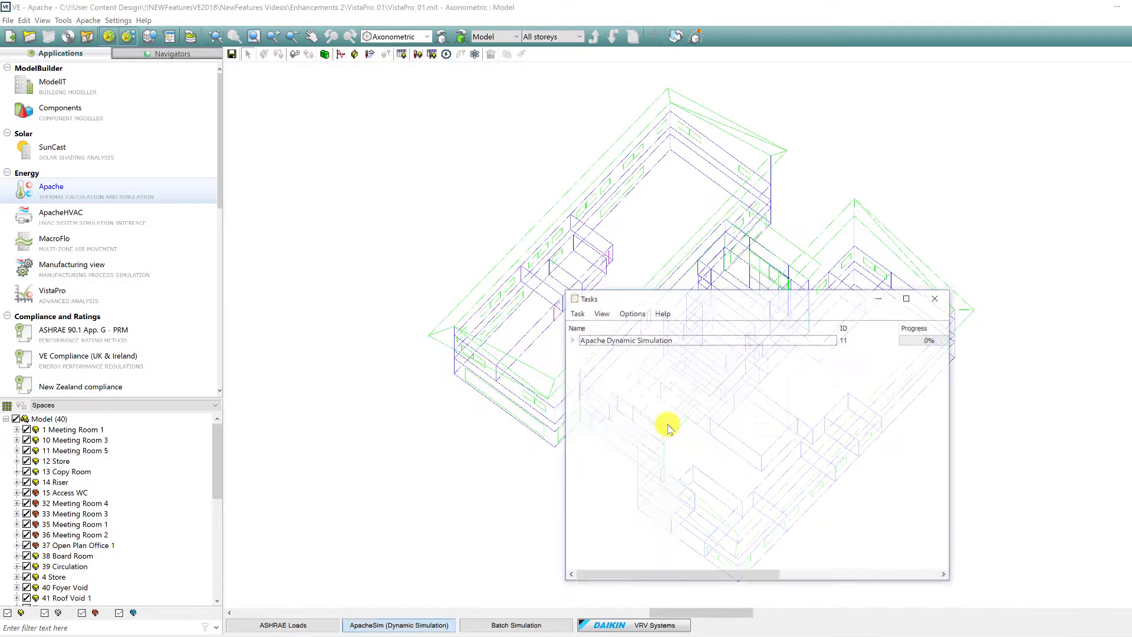
pyautogui.click(436, 624)
pyautogui.click(485, 228)
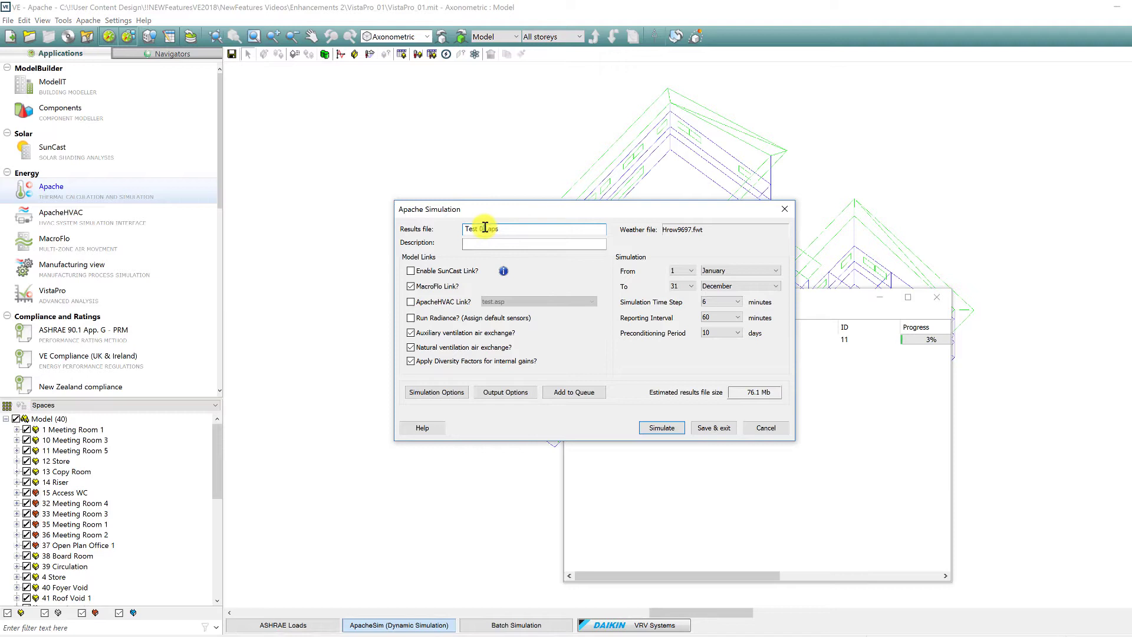
pyautogui.click(678, 428)
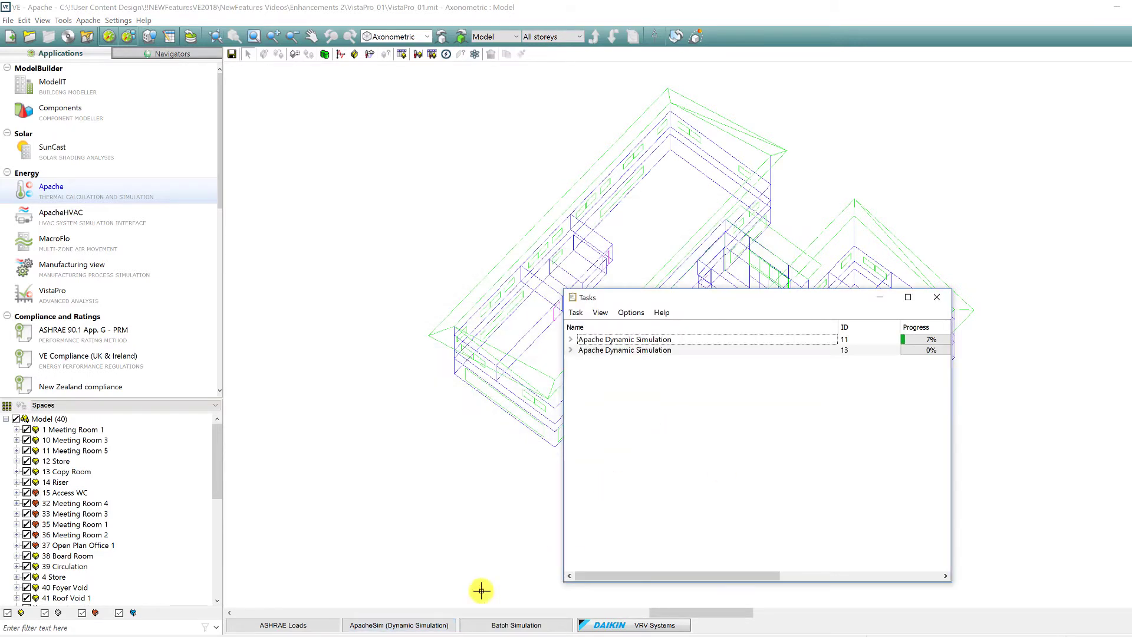
pyautogui.click(434, 624)
pyautogui.click(488, 228)
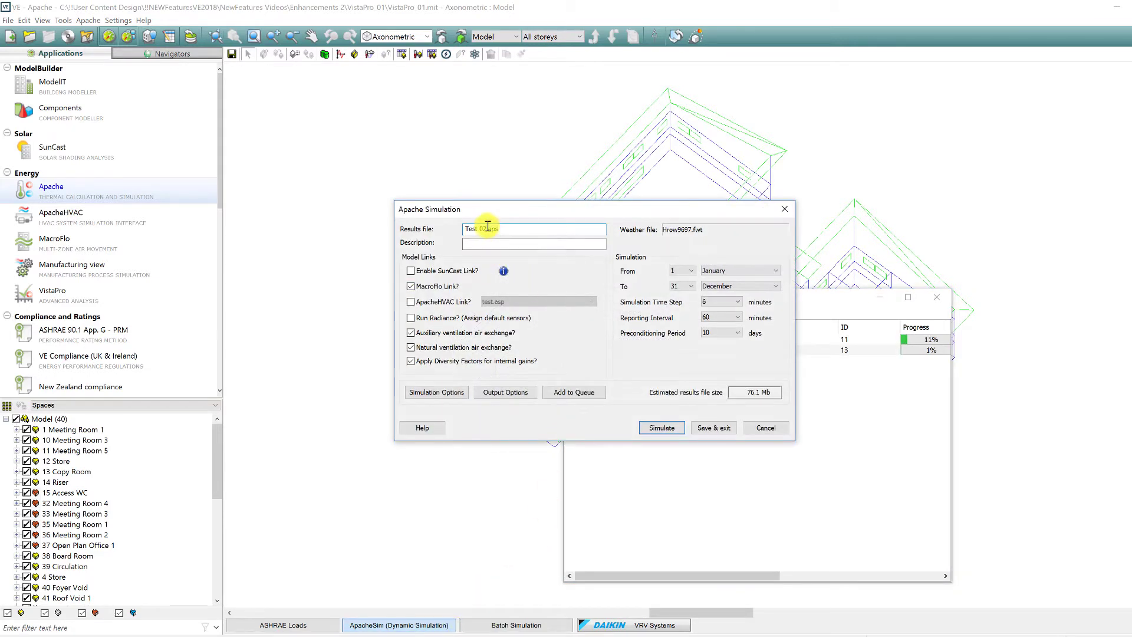
pyautogui.click(660, 428)
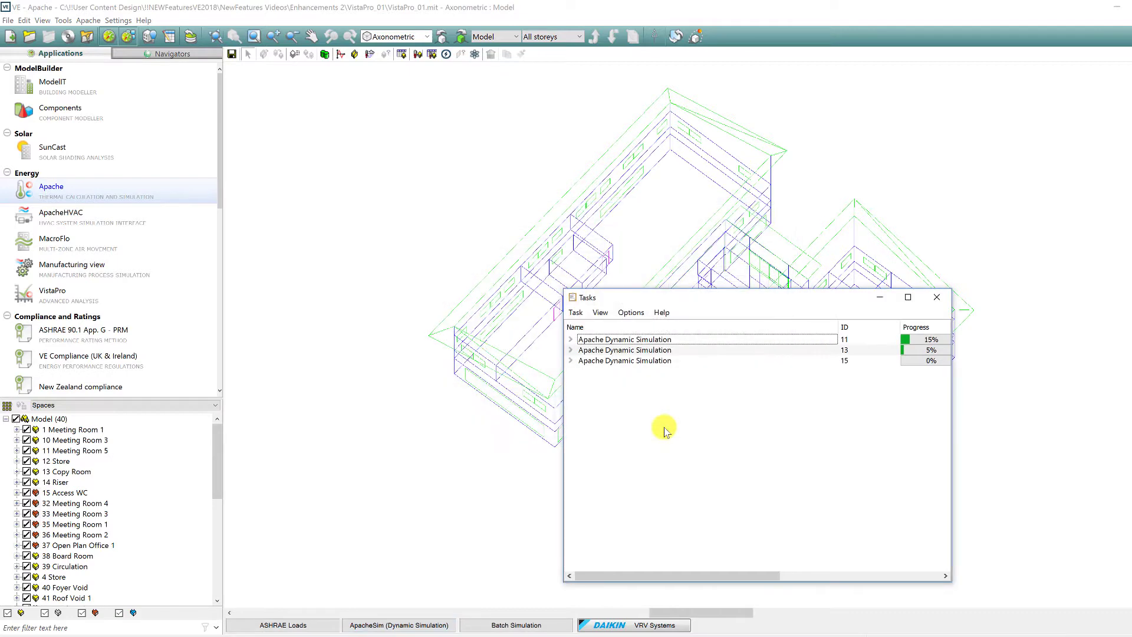
pyautogui.click(430, 625)
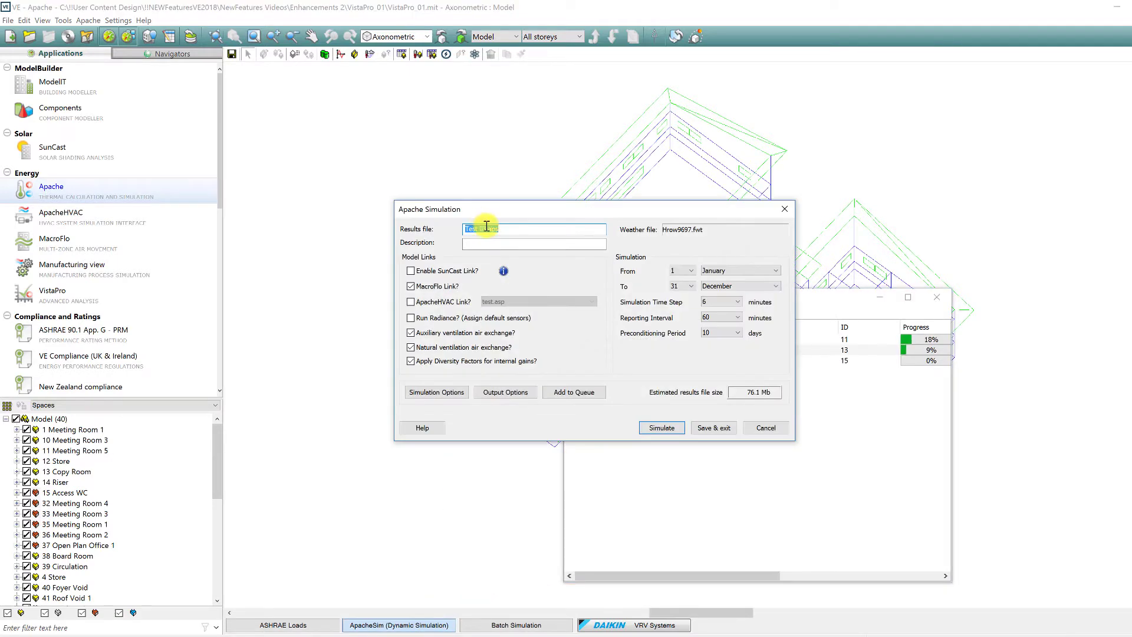
pyautogui.click(662, 428)
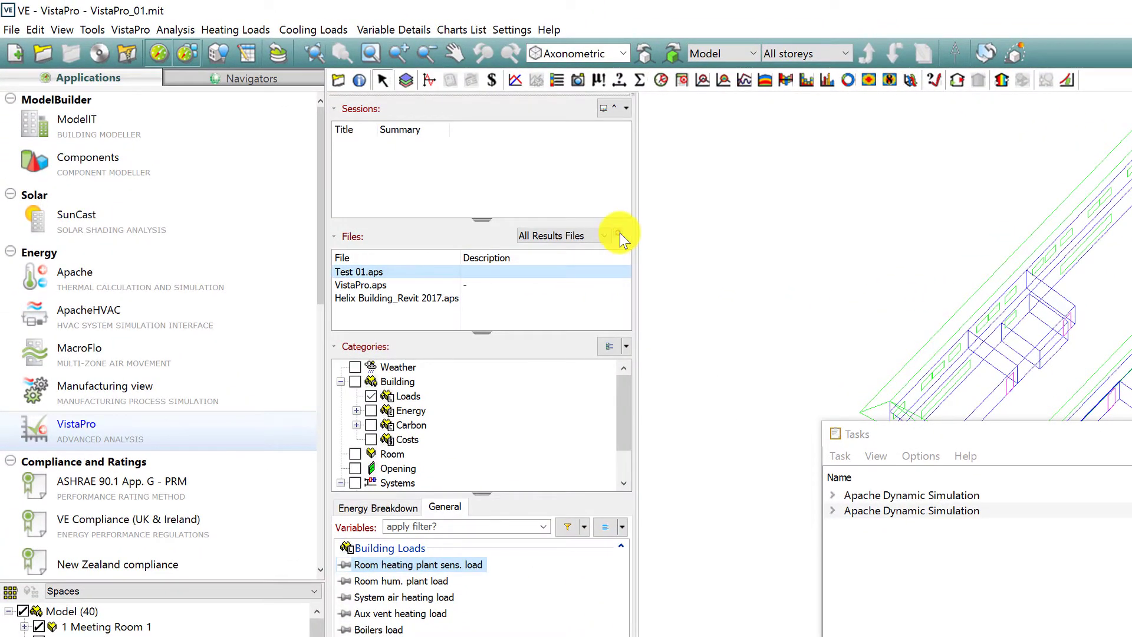
# Refresh the VistaPro Files list until Test 04.aps appears
pyautogui.click(619, 233)
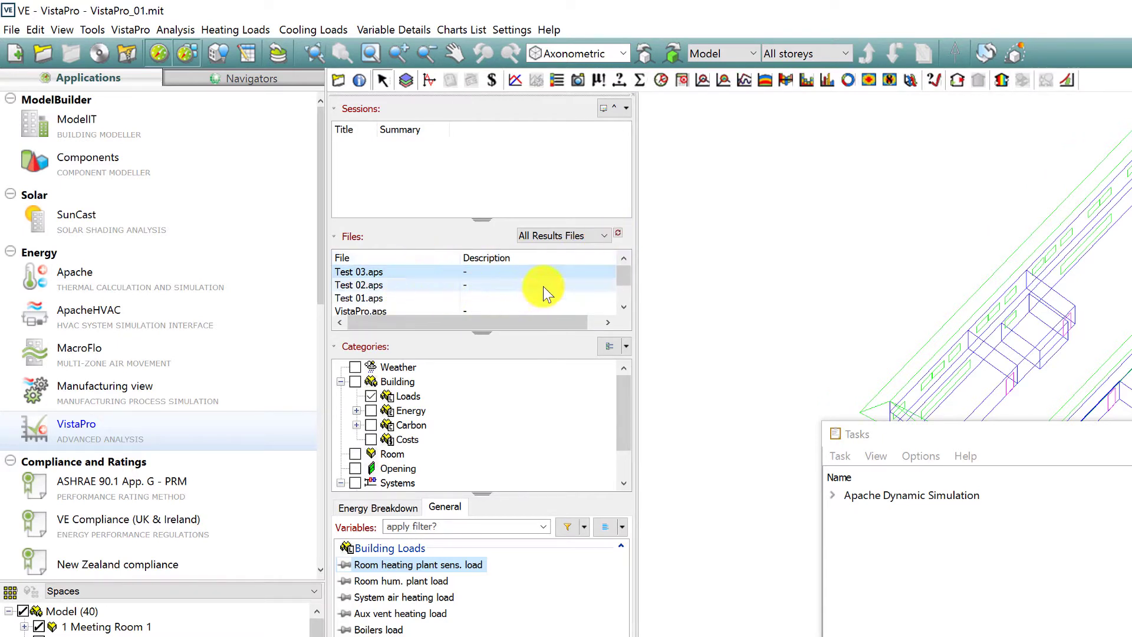
pyautogui.click(619, 233)
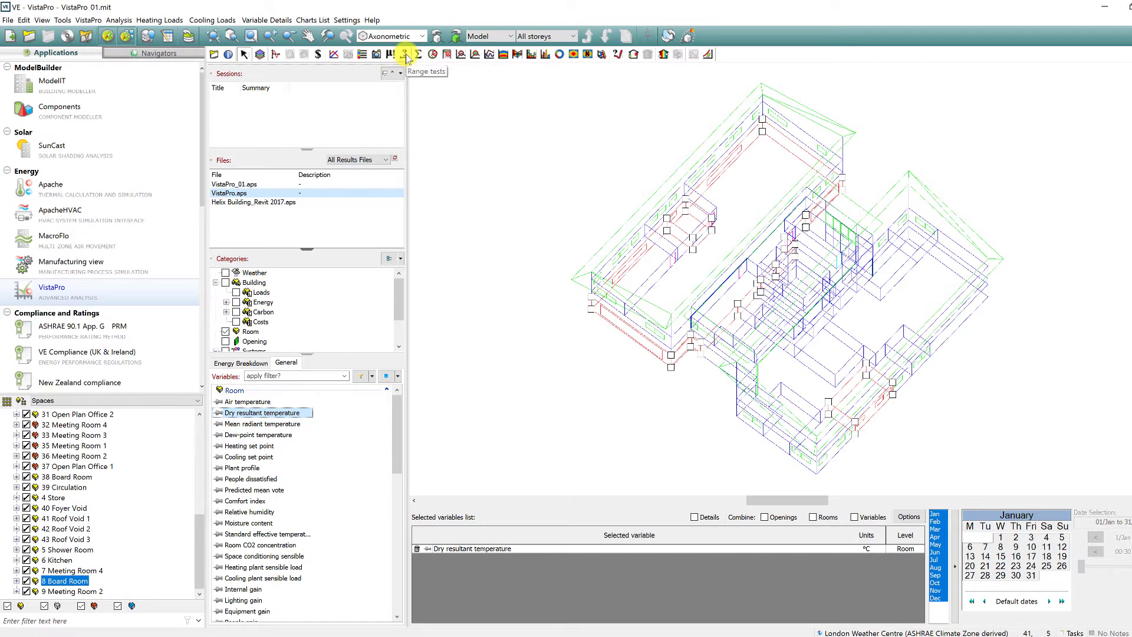
# Count May–September dry resultant temperature hours above 21 °C in five 2-degree steps
pyautogui.click(406, 55)
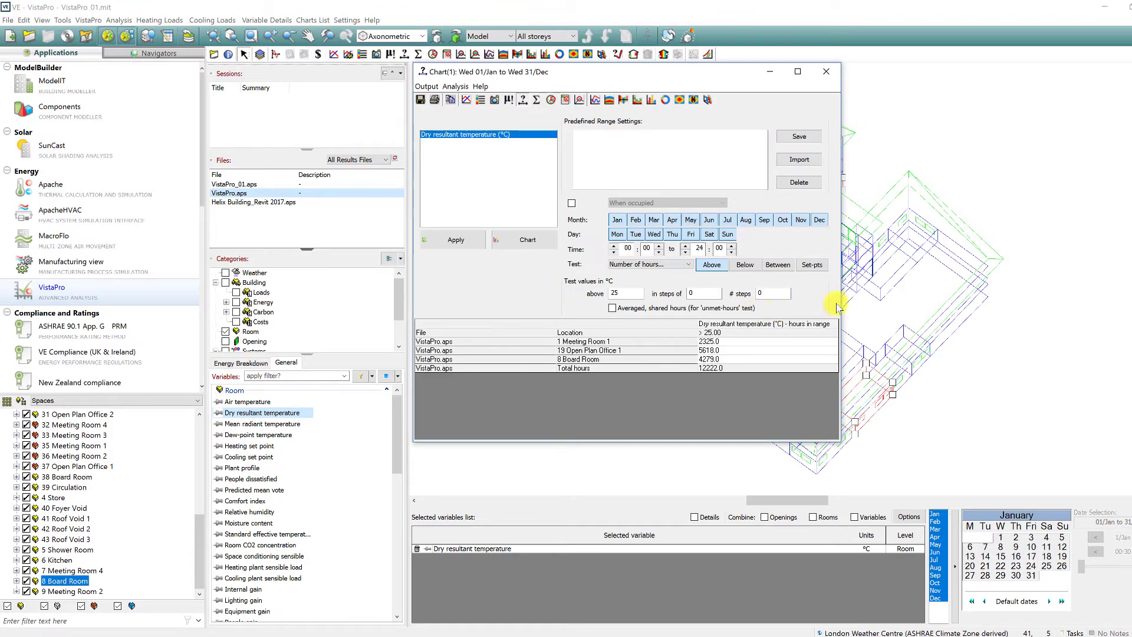
pyautogui.moveTo(841, 303); pyautogui.dragTo(983, 310)
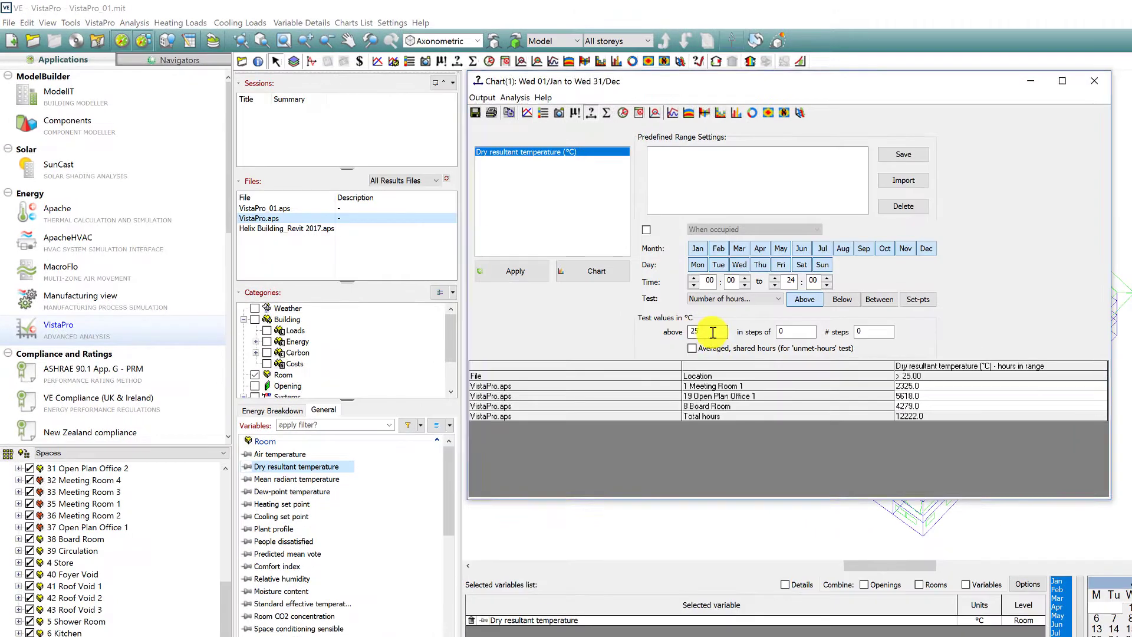
pyautogui.doubleClick(605, 293)
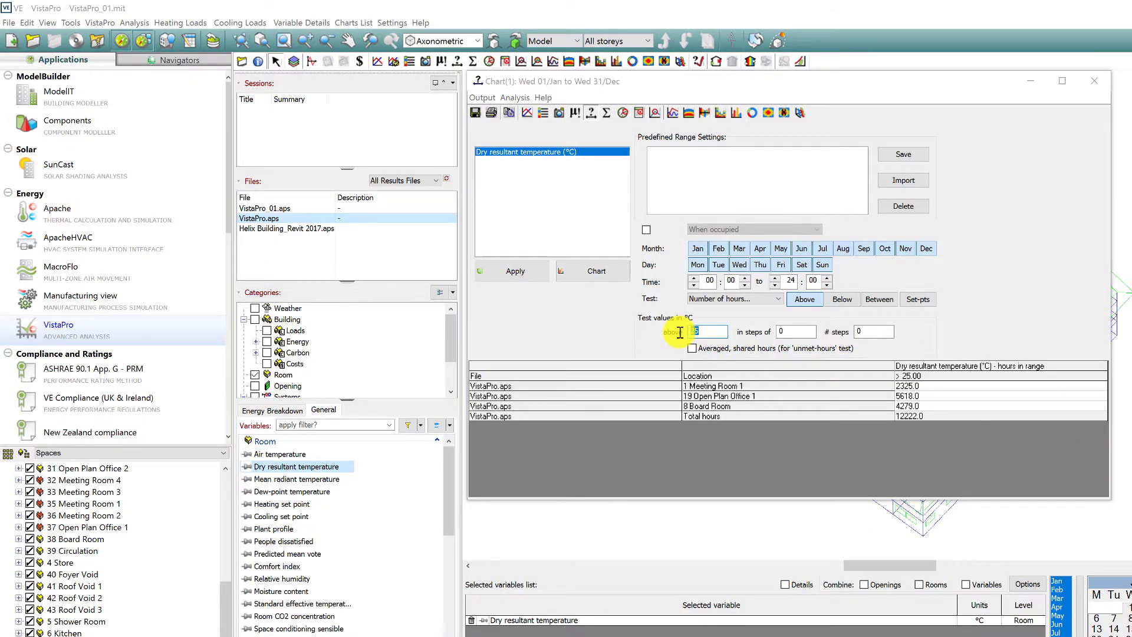
pyautogui.write('1')
pyautogui.doubleClick(791, 332)
pyautogui.write('2')
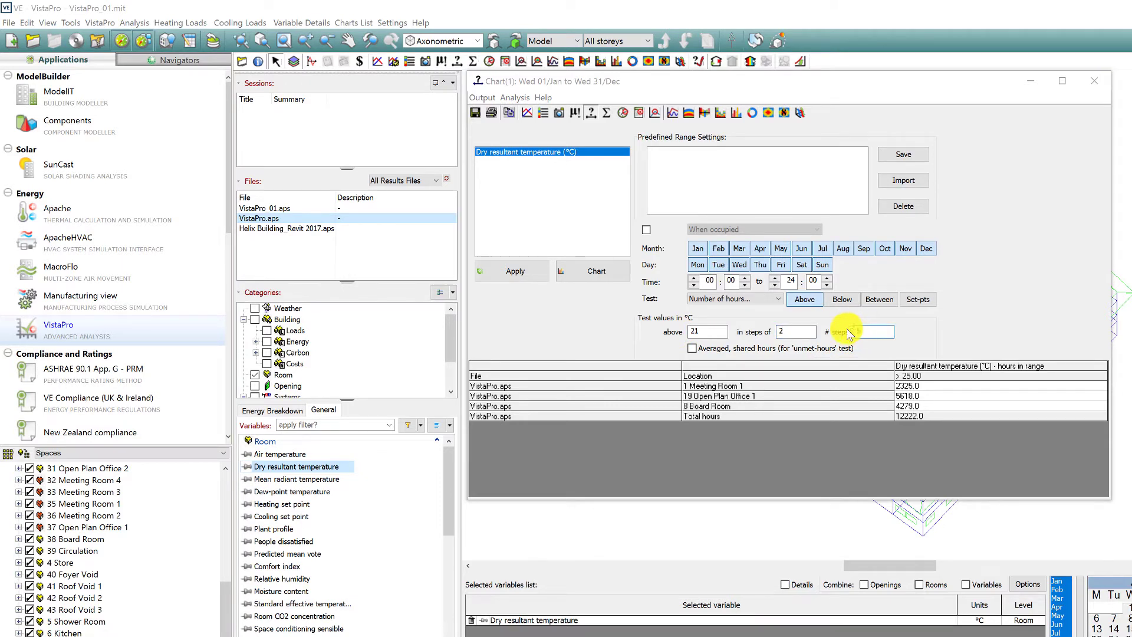
pyautogui.write('5')
pyautogui.click(540, 274)
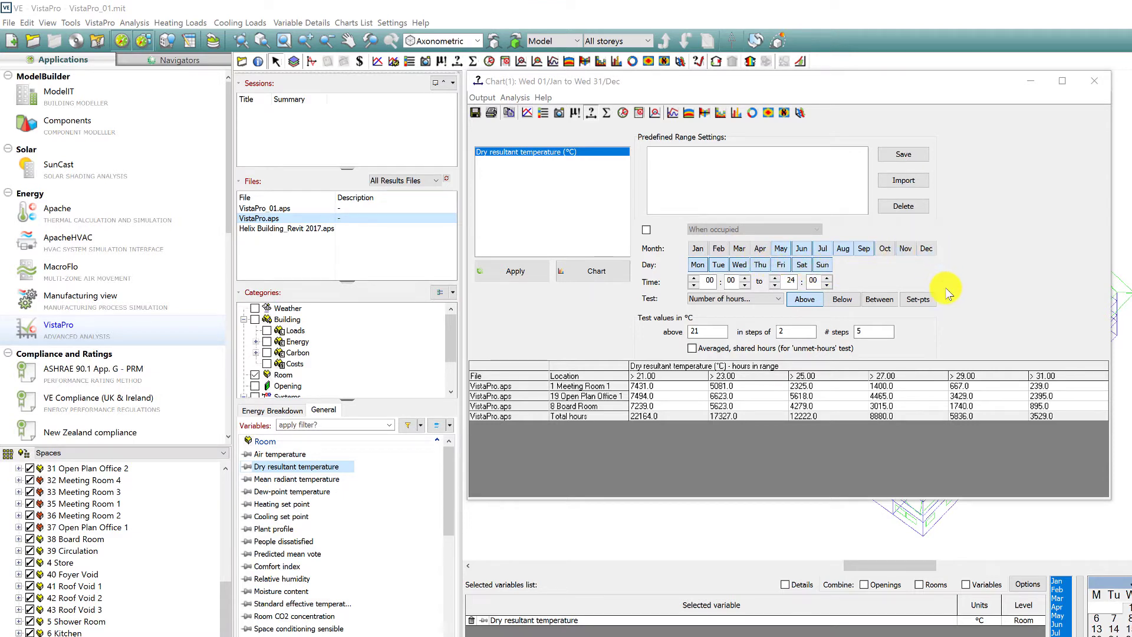
pyautogui.click(532, 274)
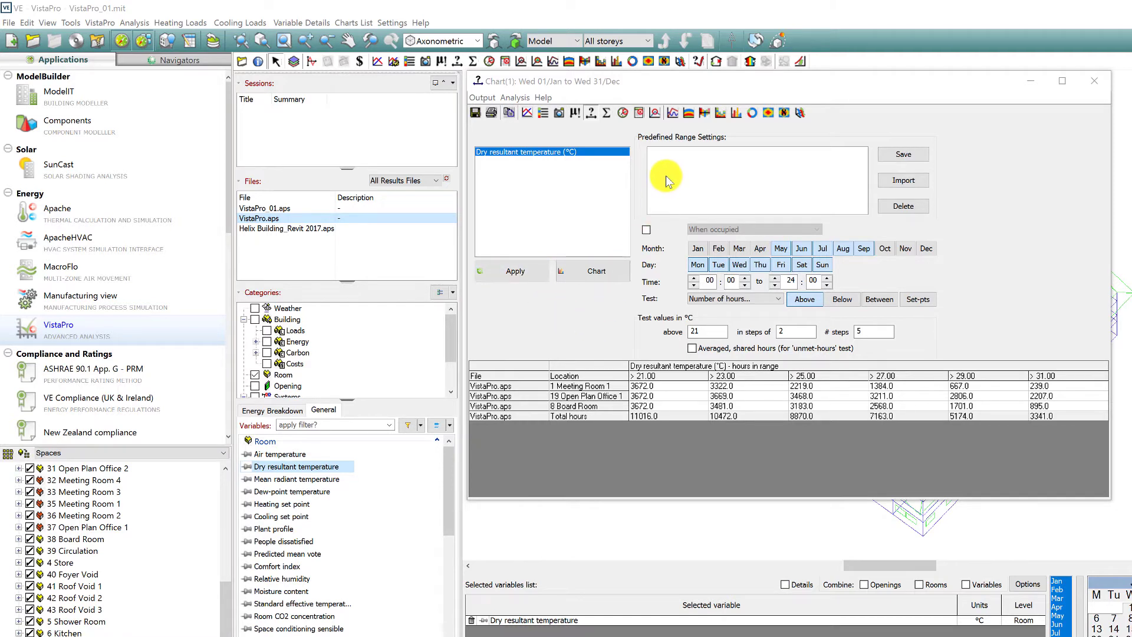
# Save the dry resultant range test as the preset 'DryRes above 21C May-Sept'
pyautogui.click(905, 155)
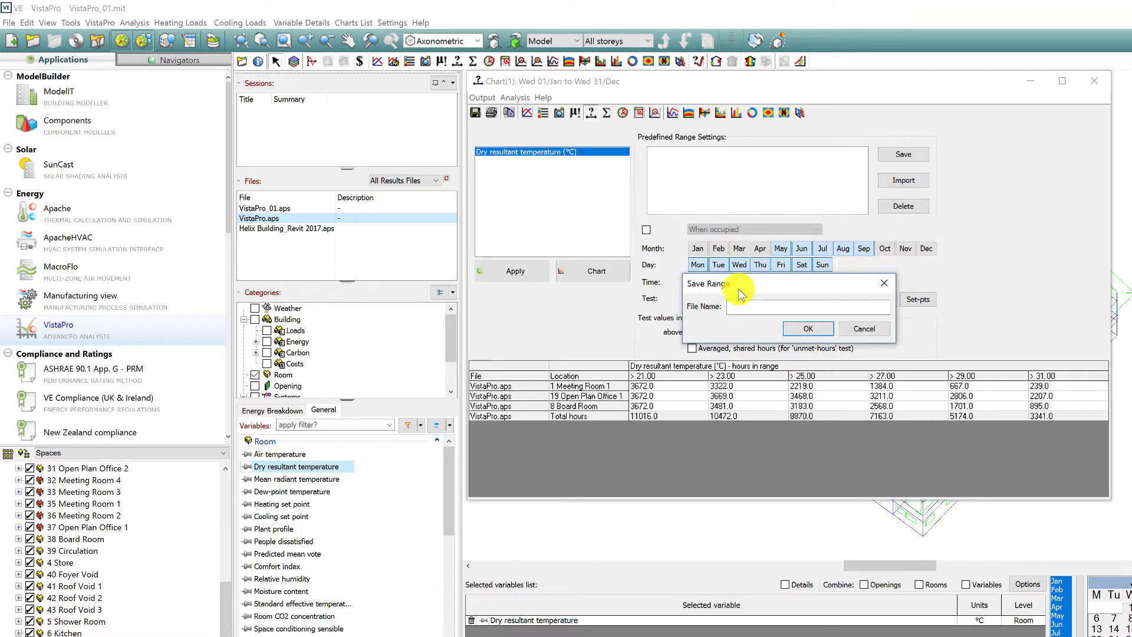
pyautogui.click(740, 307)
pyautogui.write('DryRes above 21C May-Sep')
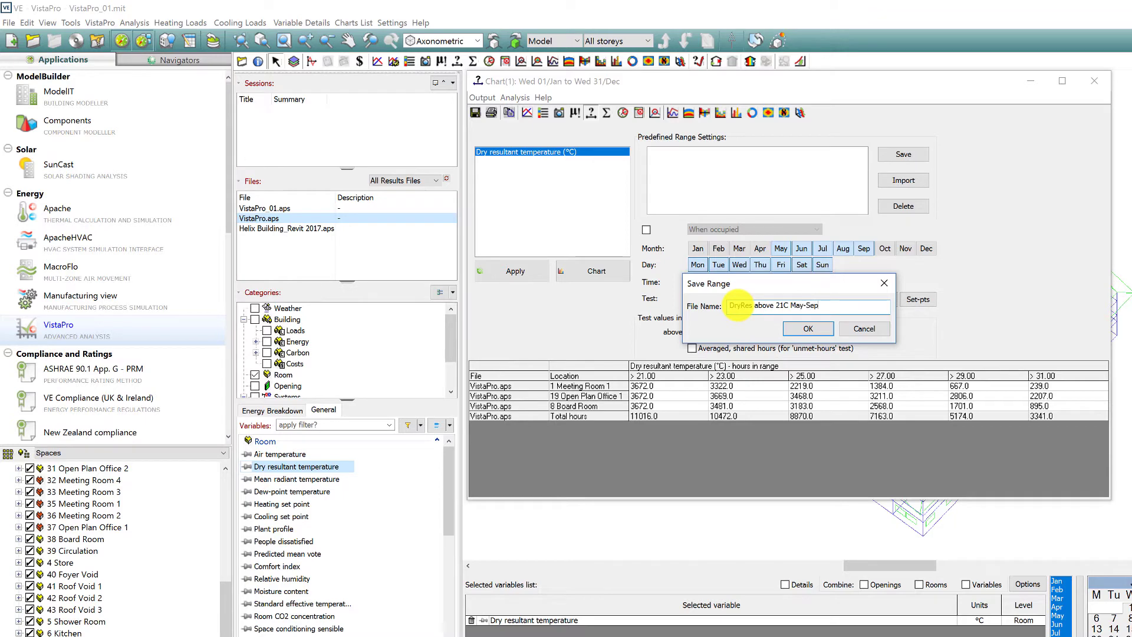
pyautogui.write('t')
pyautogui.click(808, 329)
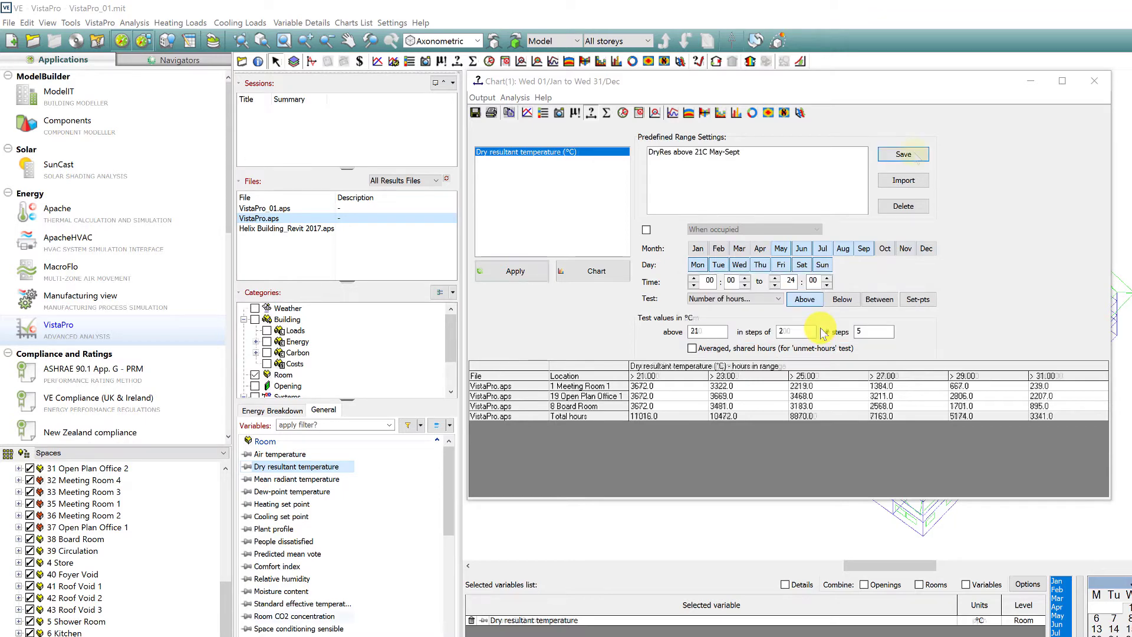
# Save presets 'Annual CO2 above 500ppm-1000ppm' and 'ExtCond above -4kW Oct-Apr'
pyautogui.write('Annual CO2 above 500ppm-1000ppm')
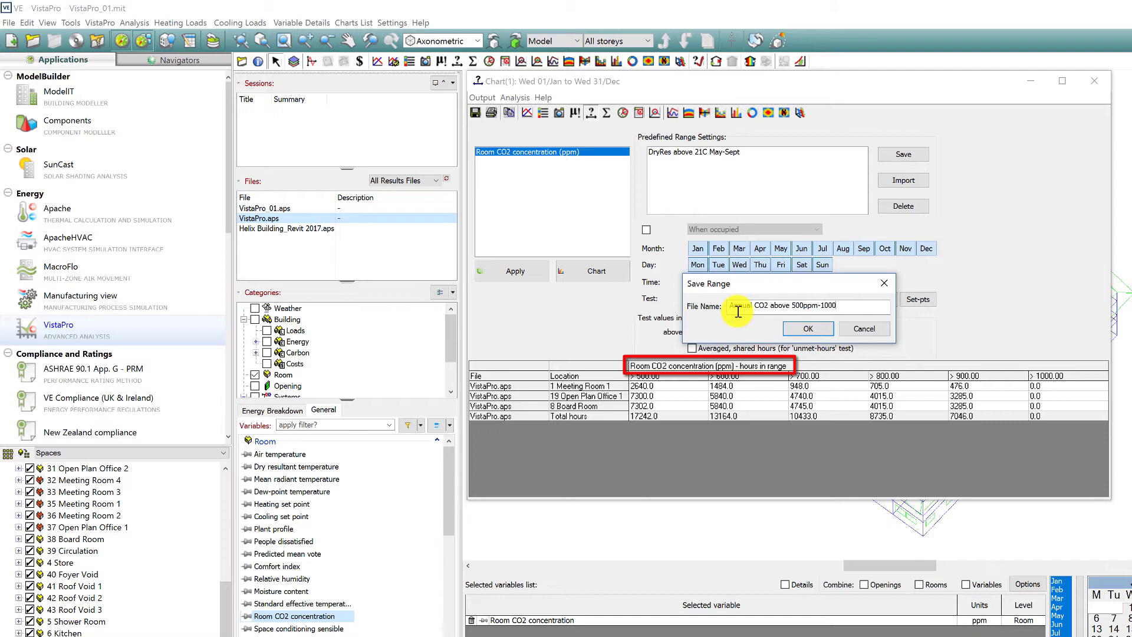
pyautogui.click(816, 331)
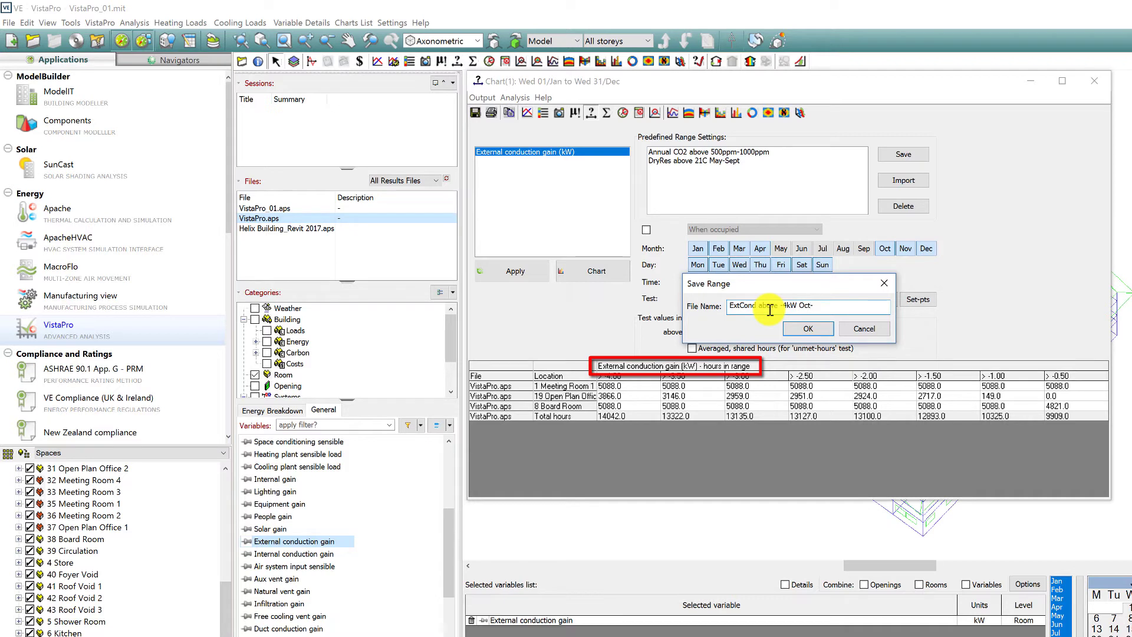
pyautogui.write('Apr')
pyautogui.click(805, 328)
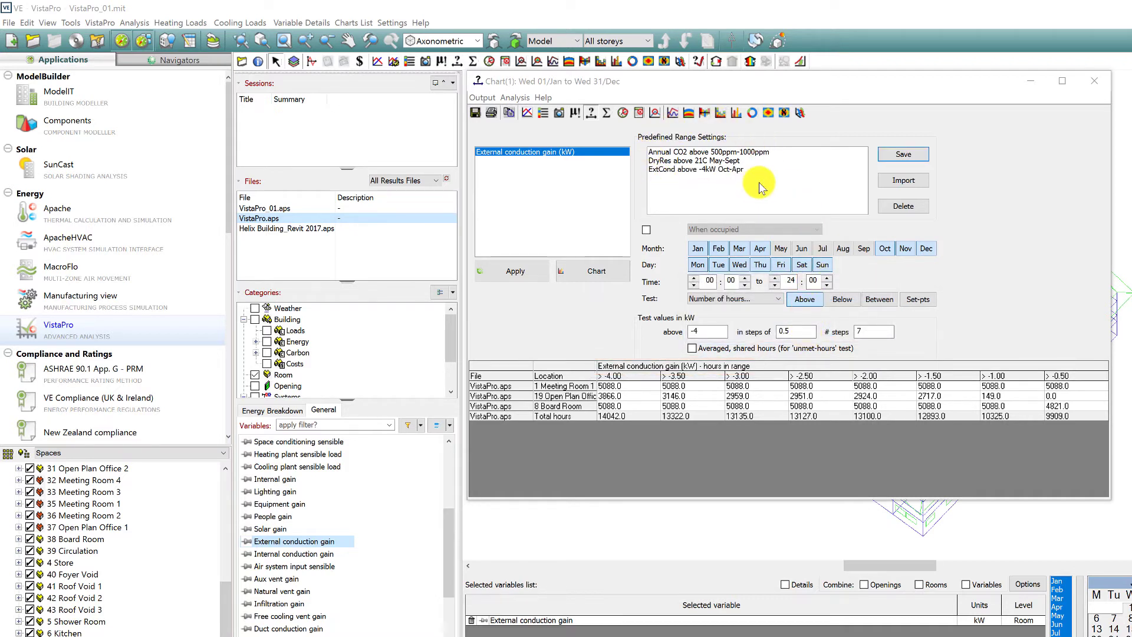
pyautogui.scroll(5, 392, 480)
# Apply the DryRes above 21C May-Sept preset to Dry resultant temperature
pyautogui.click(296, 467)
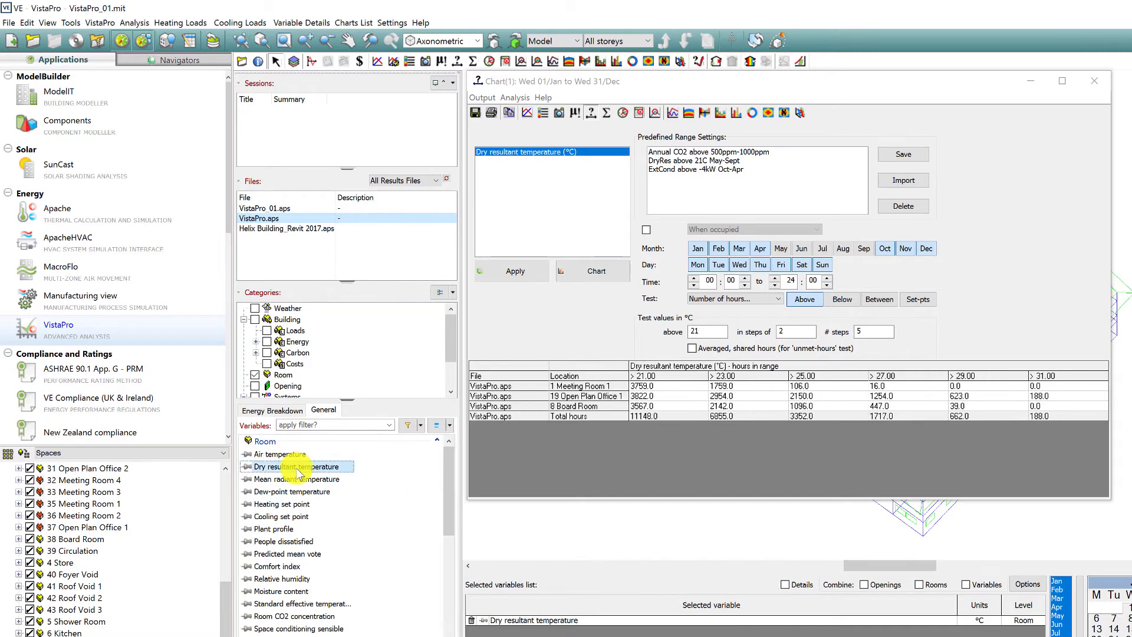
pyautogui.click(681, 161)
pyautogui.click(528, 276)
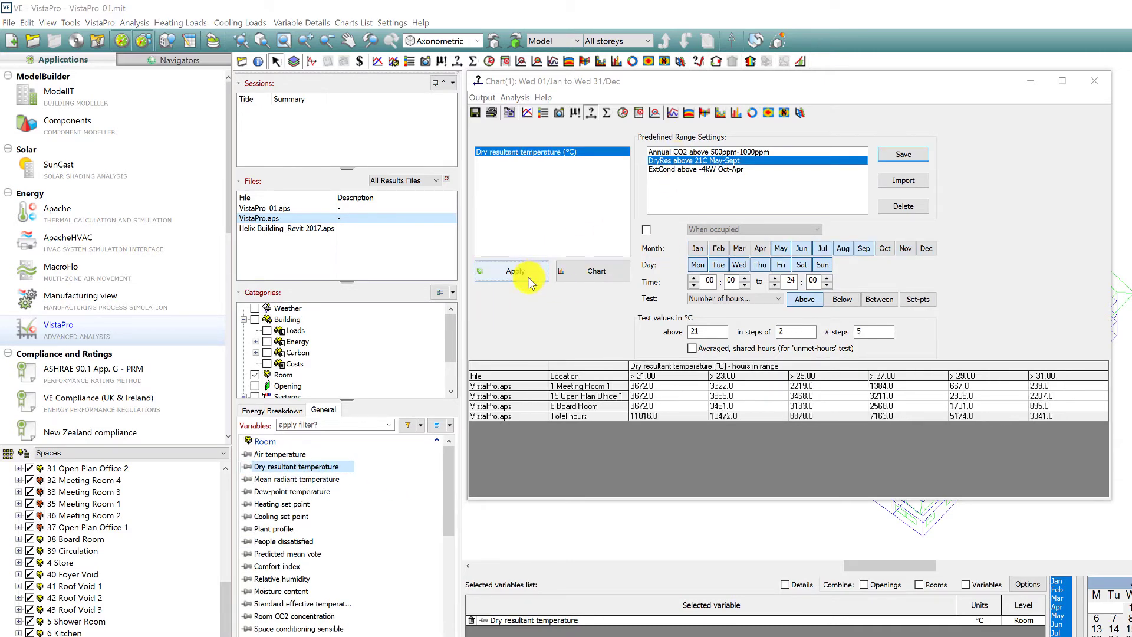
# Apply the Annual CO2 above 500ppm-1000ppm preset to Room CO2 concentration
pyautogui.scroll(-2, 362, 494)
pyautogui.click(322, 554)
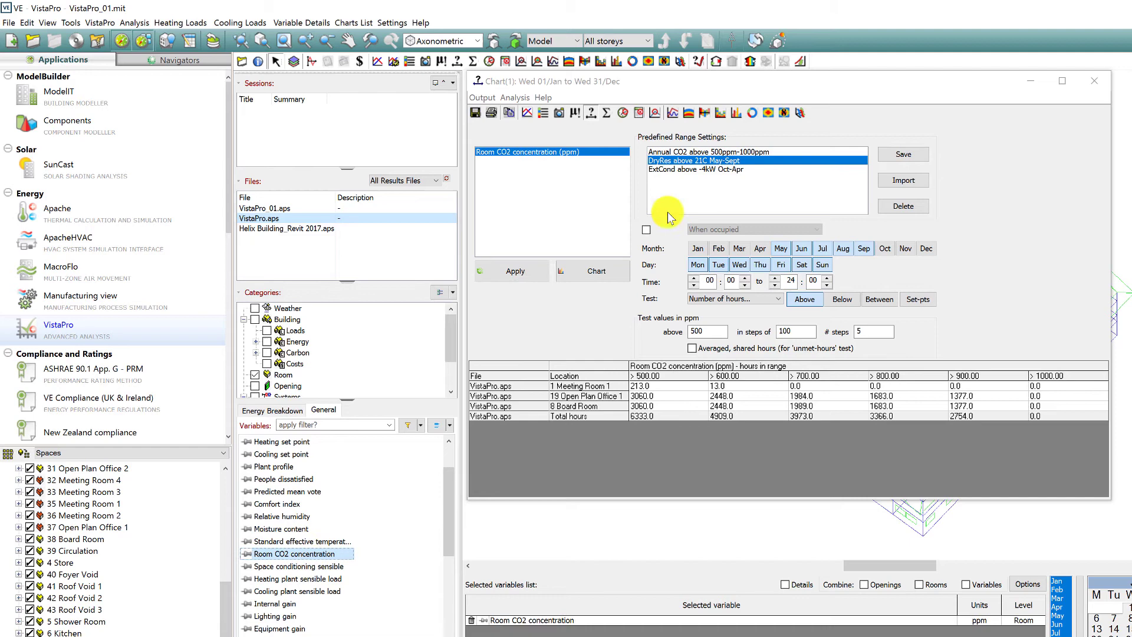
pyautogui.click(671, 153)
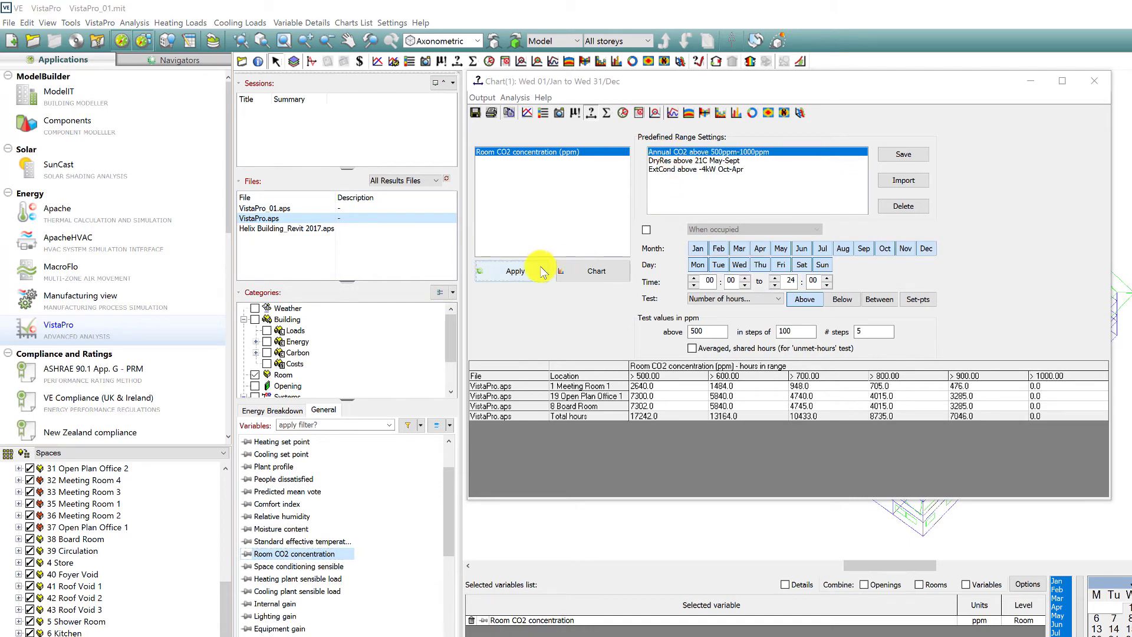
pyautogui.click(516, 271)
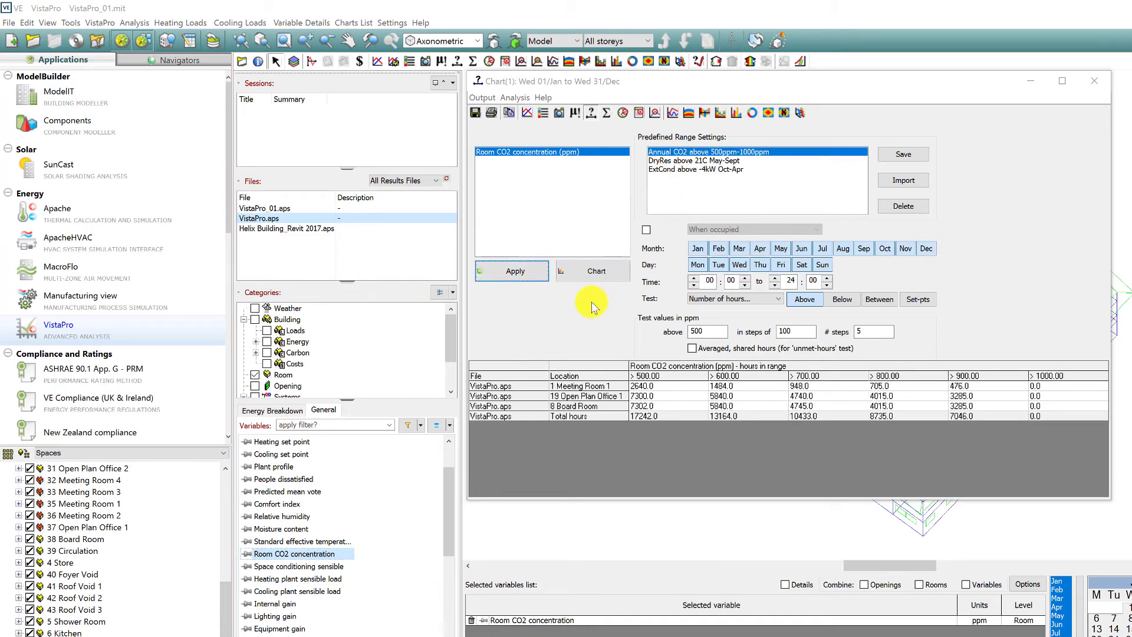
# Apply the ExtCond above -4kW Oct-Apr preset to External conduction gain
pyautogui.scroll(-3, 342, 519)
pyautogui.click(316, 541)
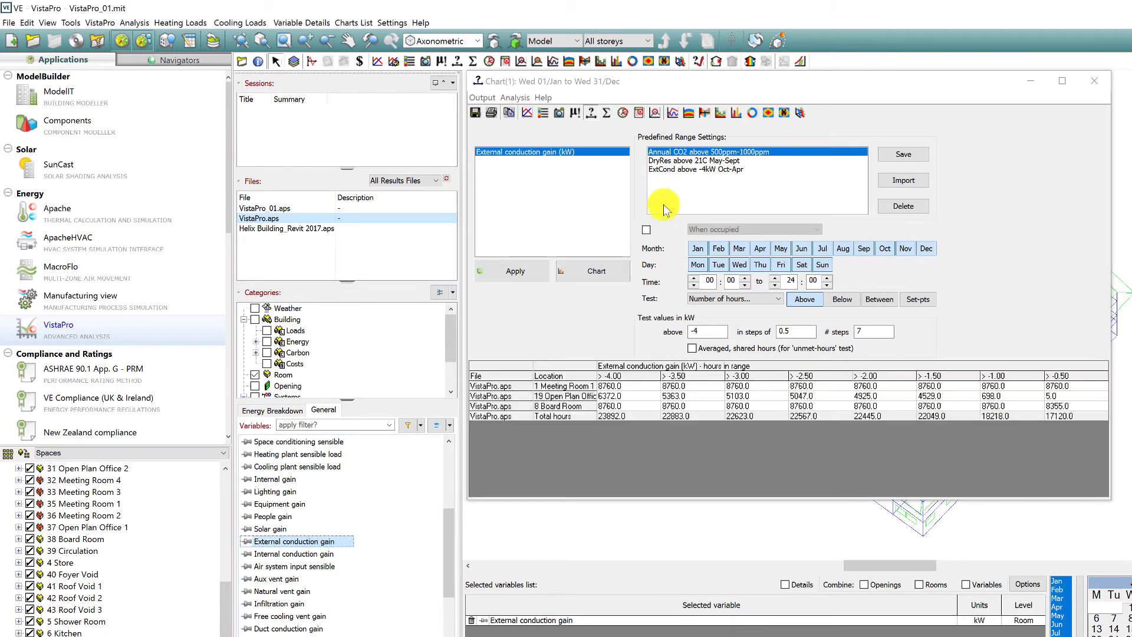
pyautogui.click(678, 170)
pyautogui.click(525, 273)
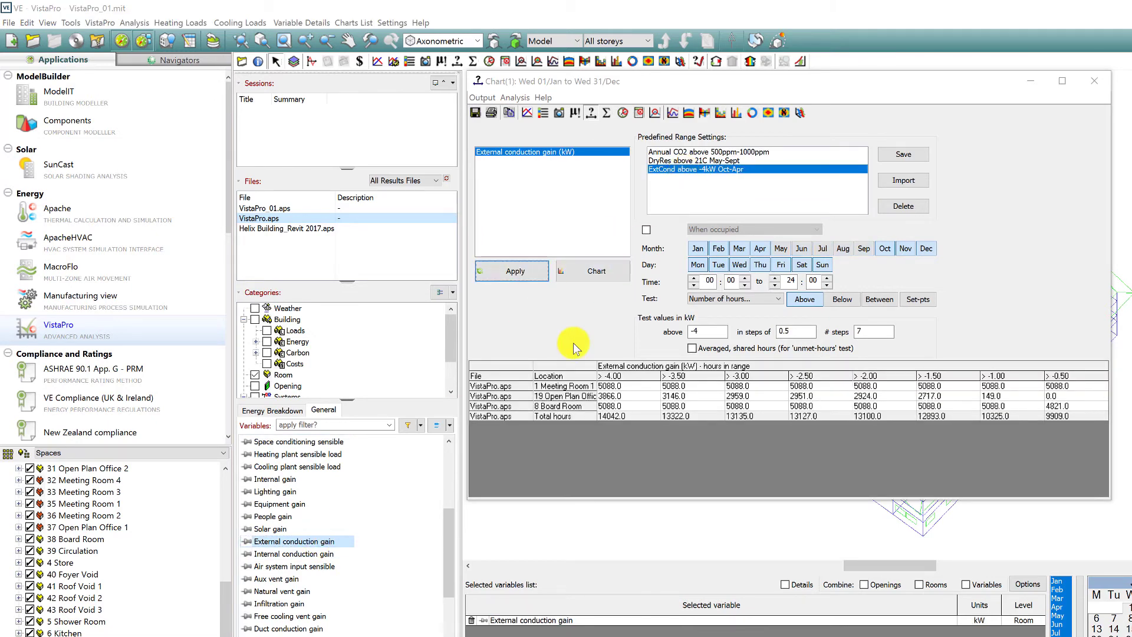
# Import a saved range settings file from the vista > range settings folder
pyautogui.click(911, 180)
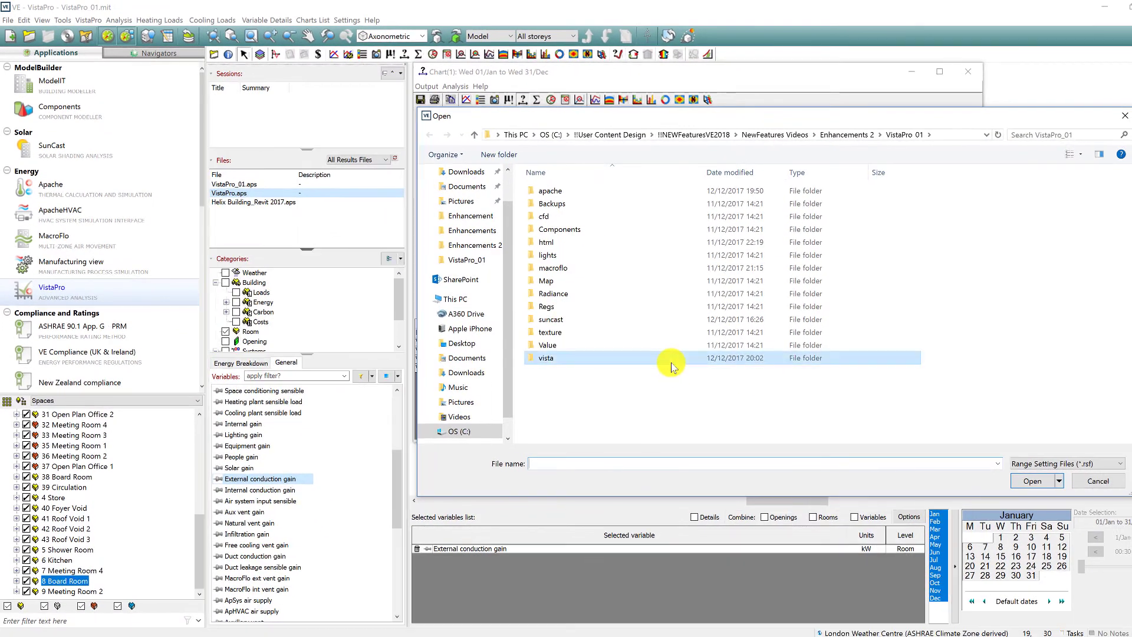
pyautogui.doubleClick(671, 362)
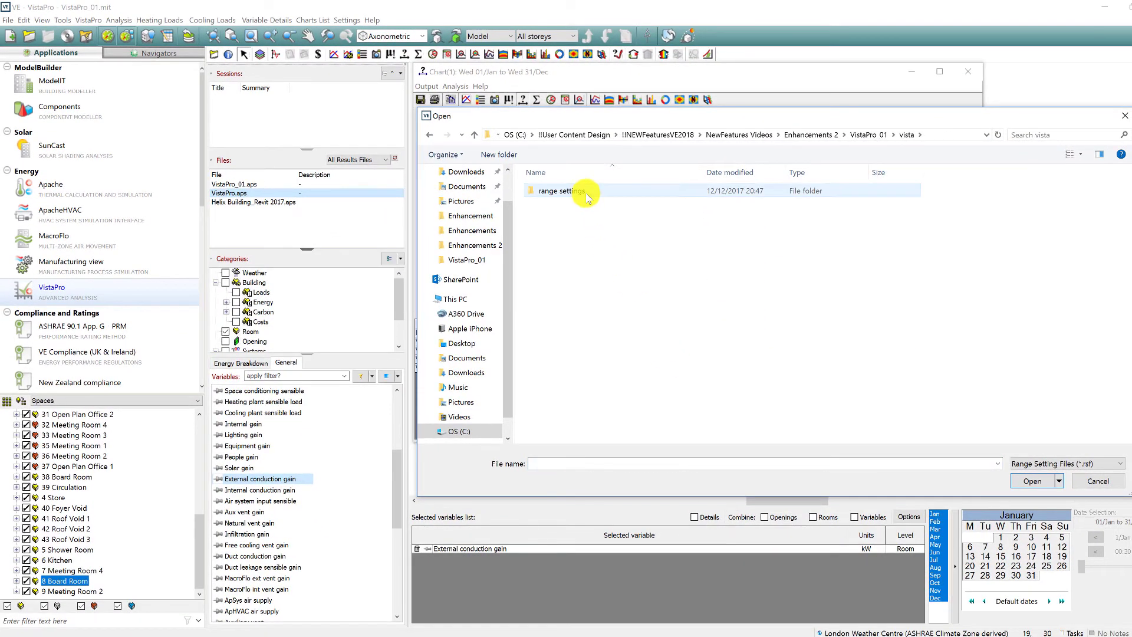
pyautogui.doubleClick(633, 197)
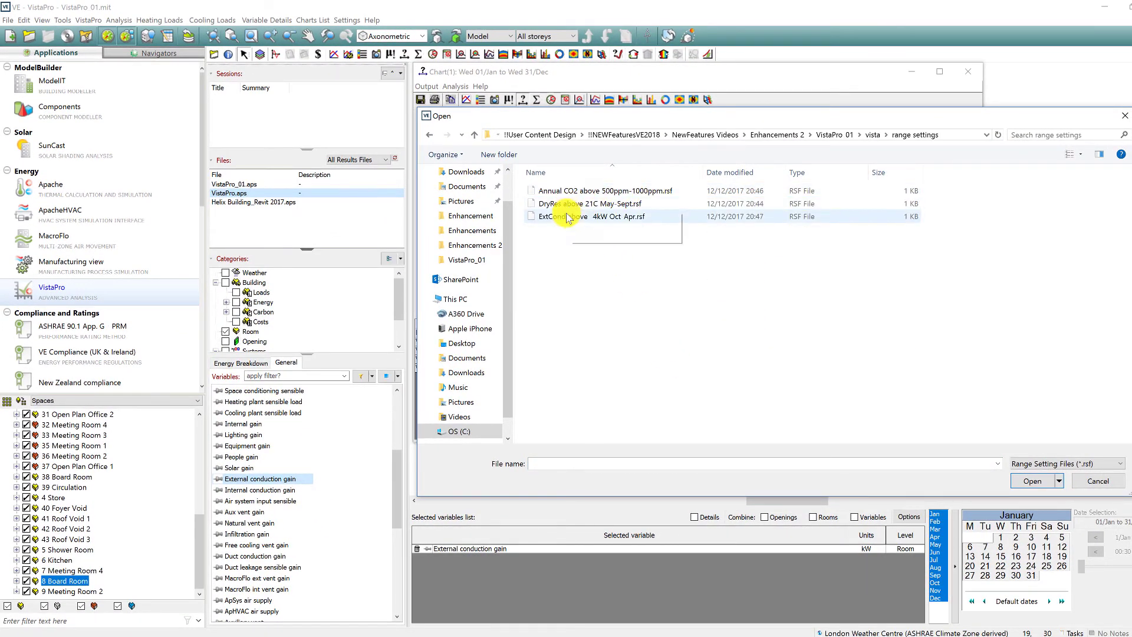
pyautogui.click(1088, 482)
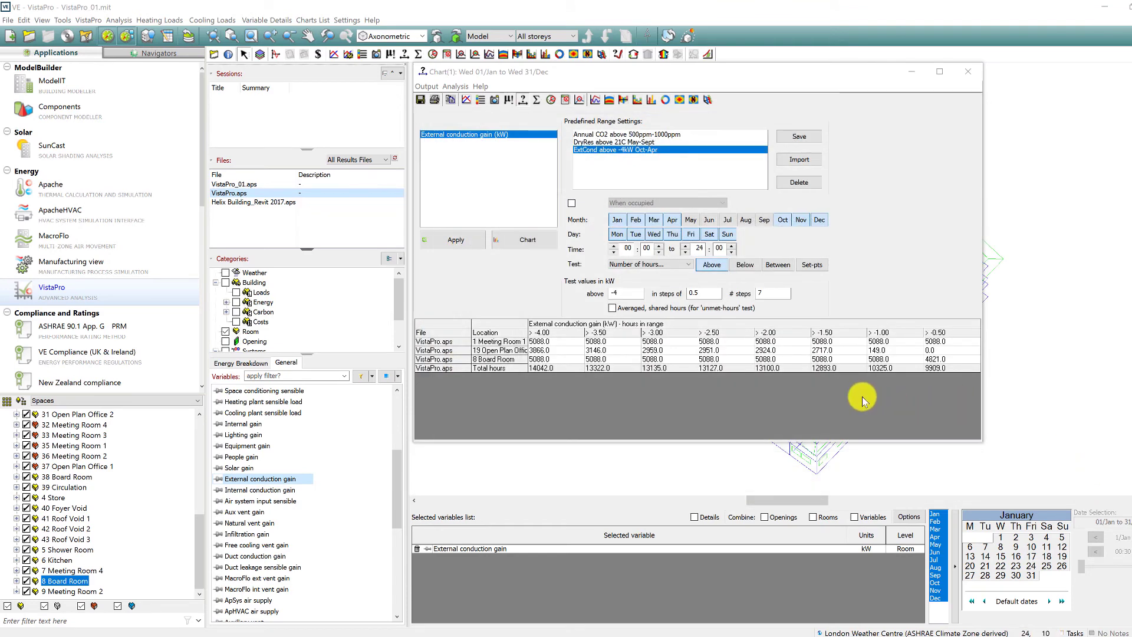
# Compare the external conduction table across Helix Building_Revit 2017, VistaPro_01 and VistaPro results
pyautogui.click(244, 203)
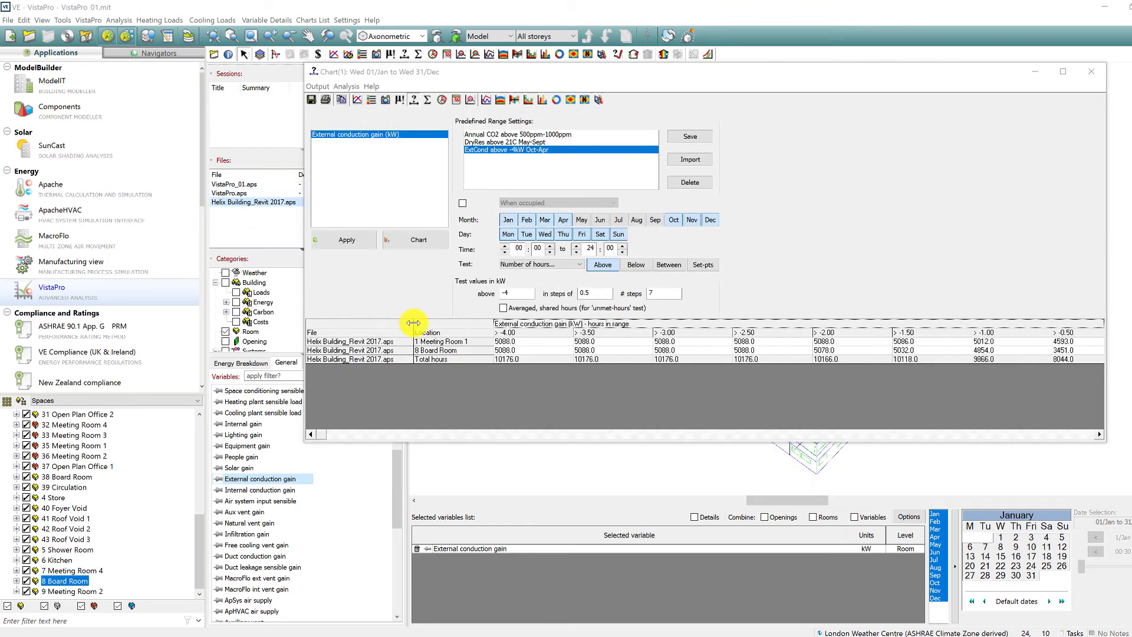
pyautogui.moveTo(424, 71); pyautogui.dragTo(462, 93)
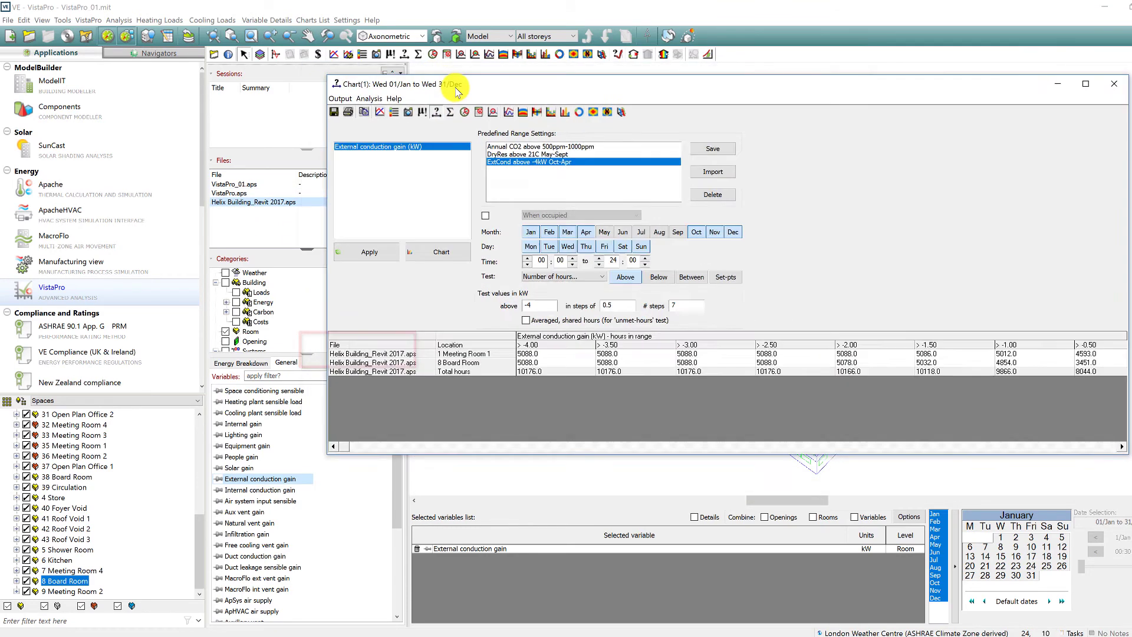
pyautogui.click(244, 185)
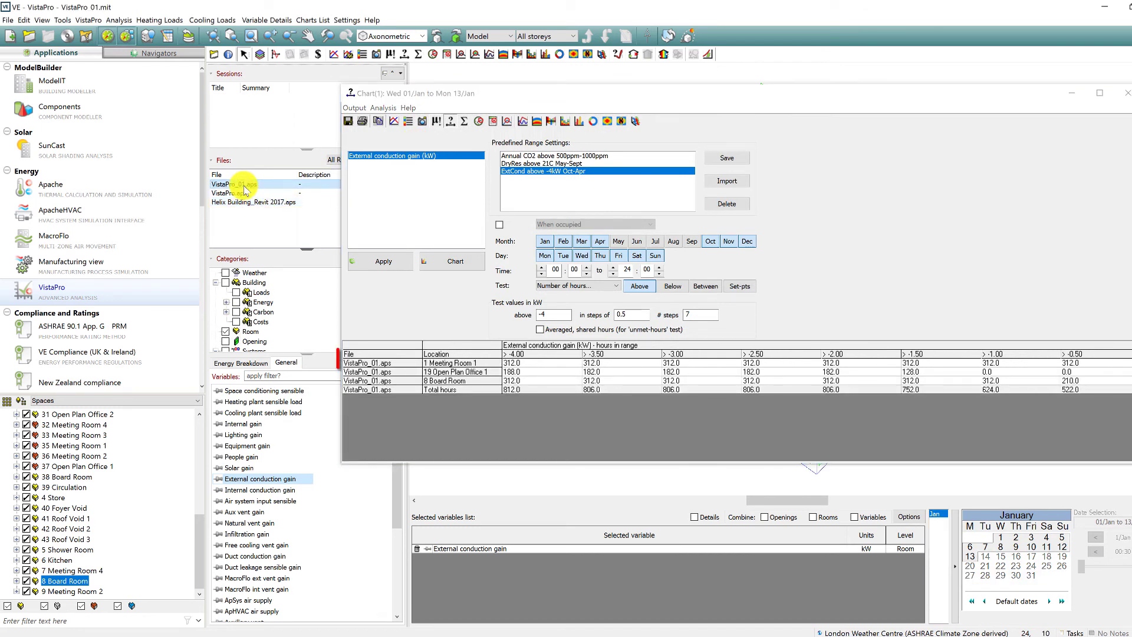
pyautogui.click(247, 194)
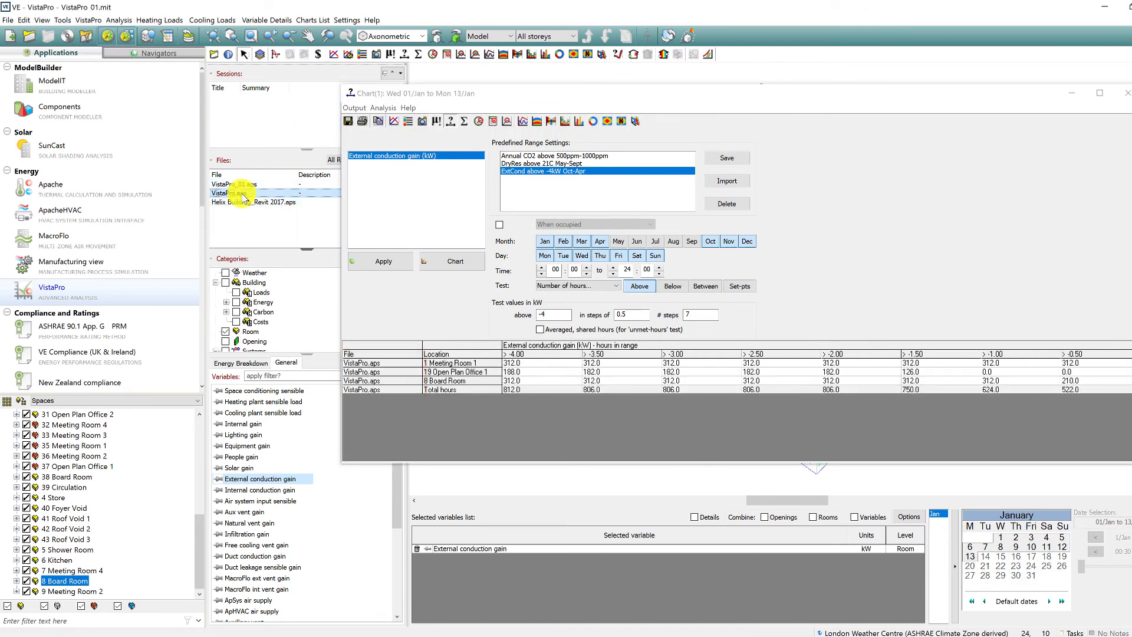